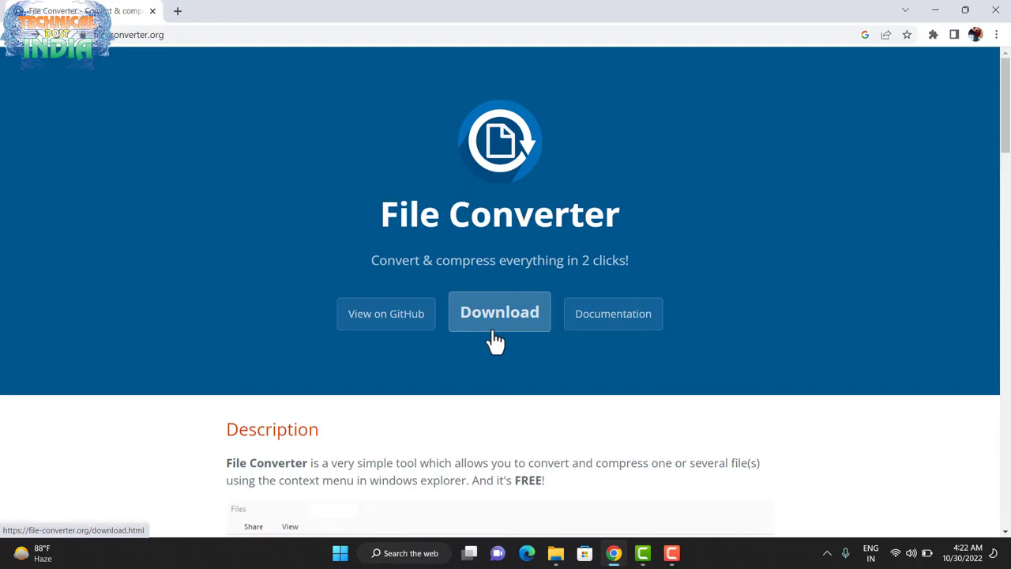
Step: Switch to the New folder (2) window in File Explorer and look through its PDF, video, Word and Excel files
{"action": "mouse_move", "coordinate": [556, 553]}
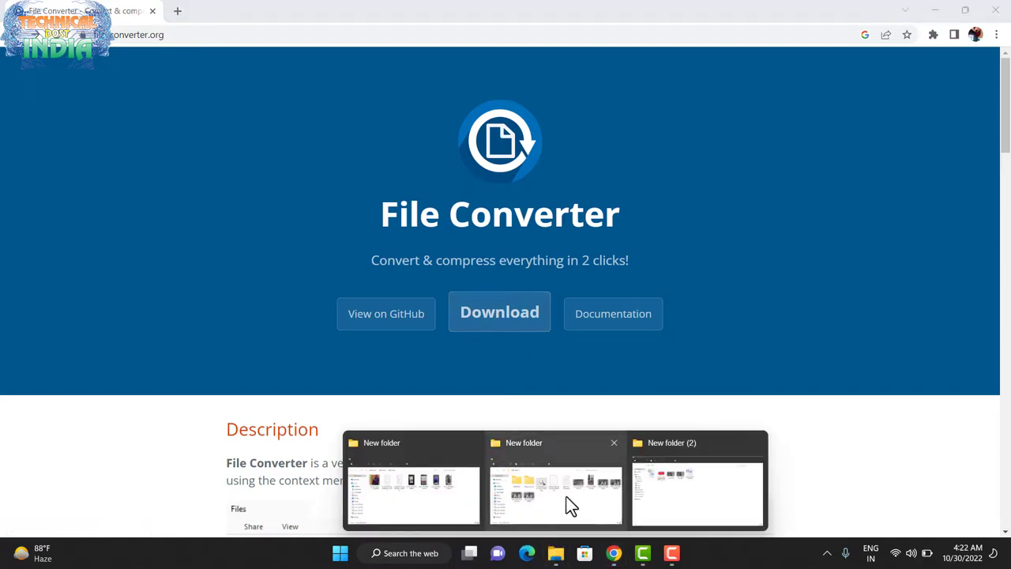
{"action": "left_click", "coordinate": [673, 480]}
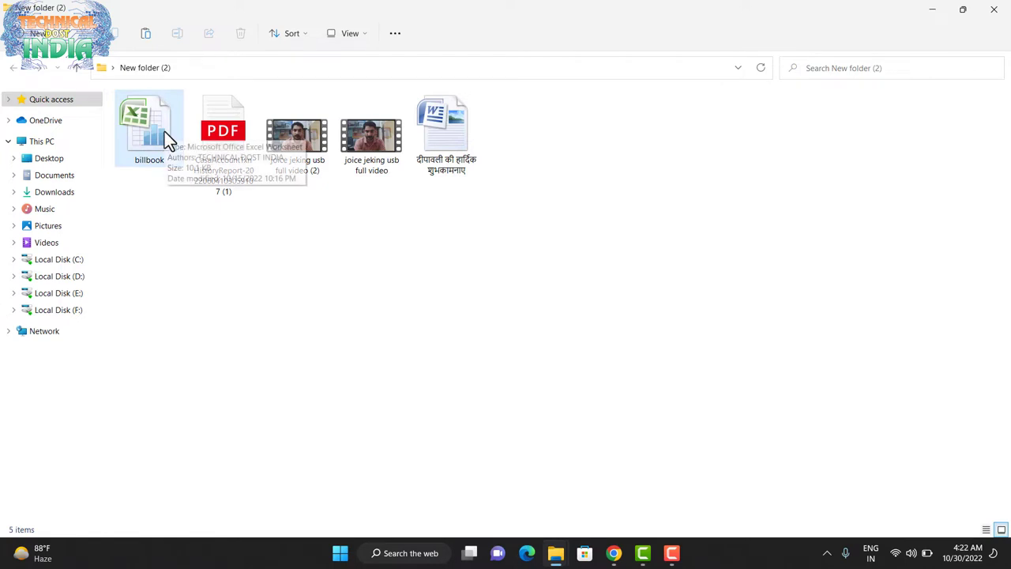
{"action": "left_click", "coordinate": [224, 168]}
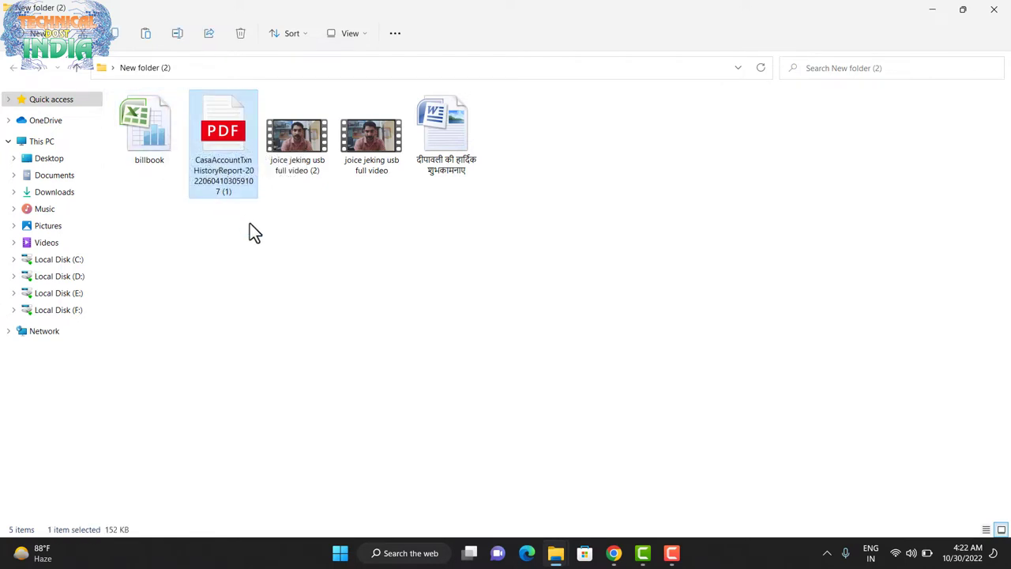
{"action": "left_click", "coordinate": [299, 168]}
{"action": "left_click", "coordinate": [452, 165]}
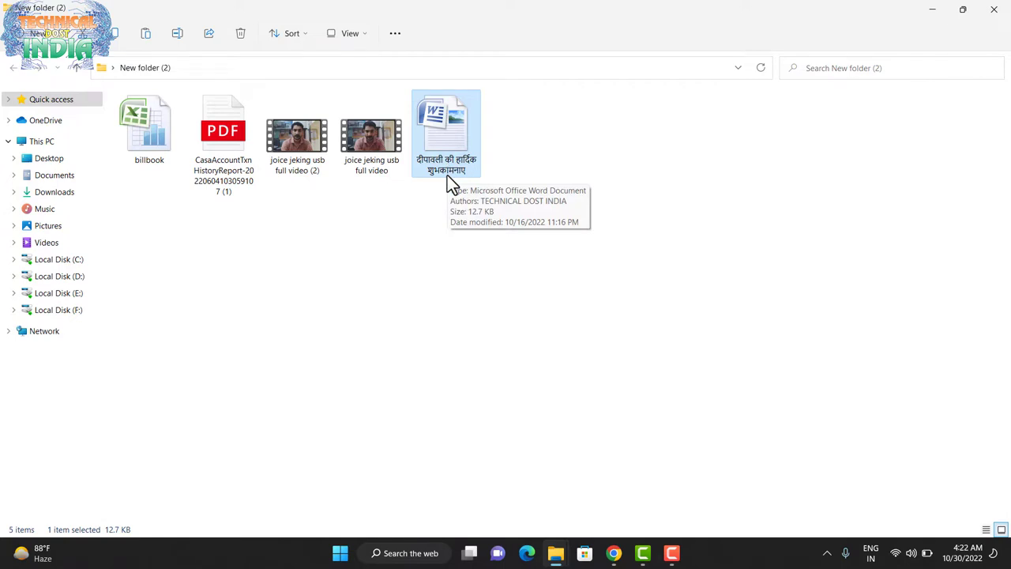
{"action": "left_click", "coordinate": [247, 174]}
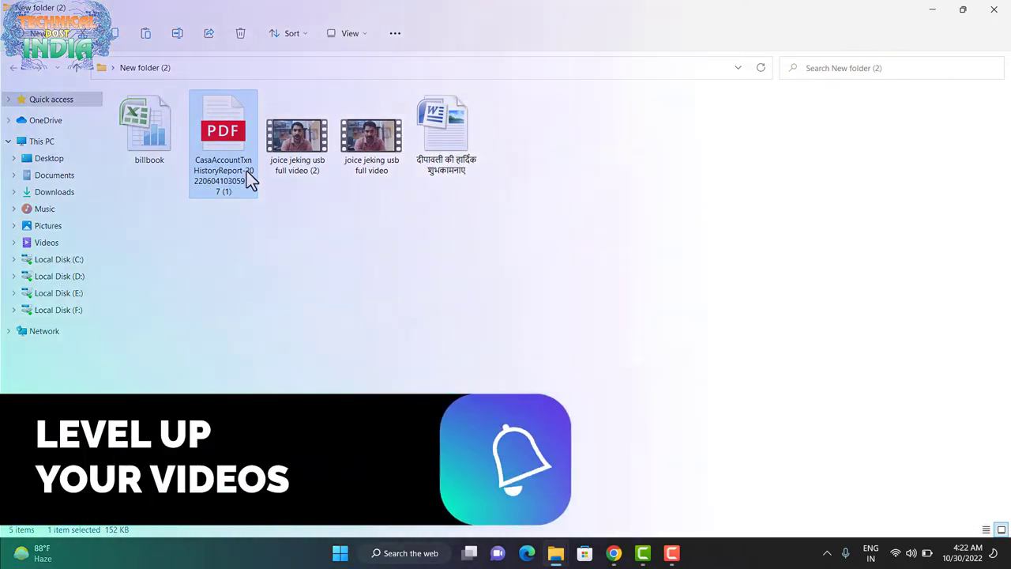
{"action": "left_click", "coordinate": [146, 150]}
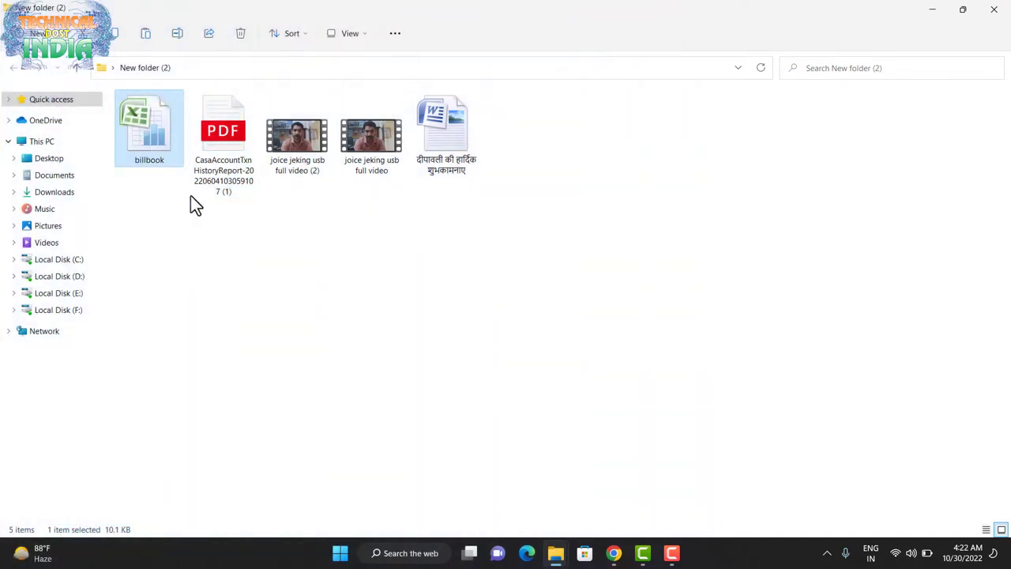
Step: Check the file size of "joice jeking usb full video" in its properties, leaving them unchanged
{"action": "left_click", "coordinate": [363, 156]}
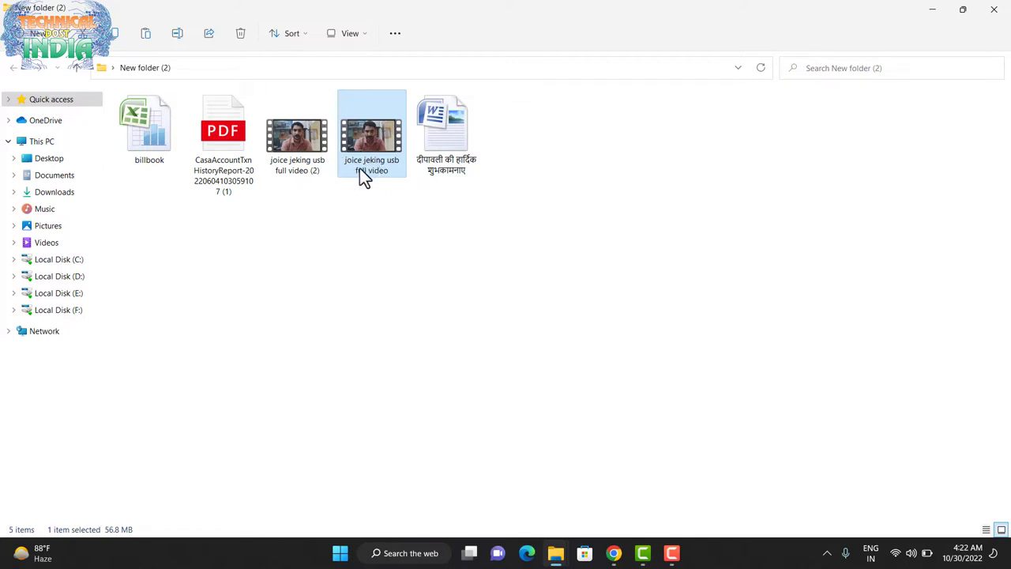
{"action": "right_click", "coordinate": [379, 182]}
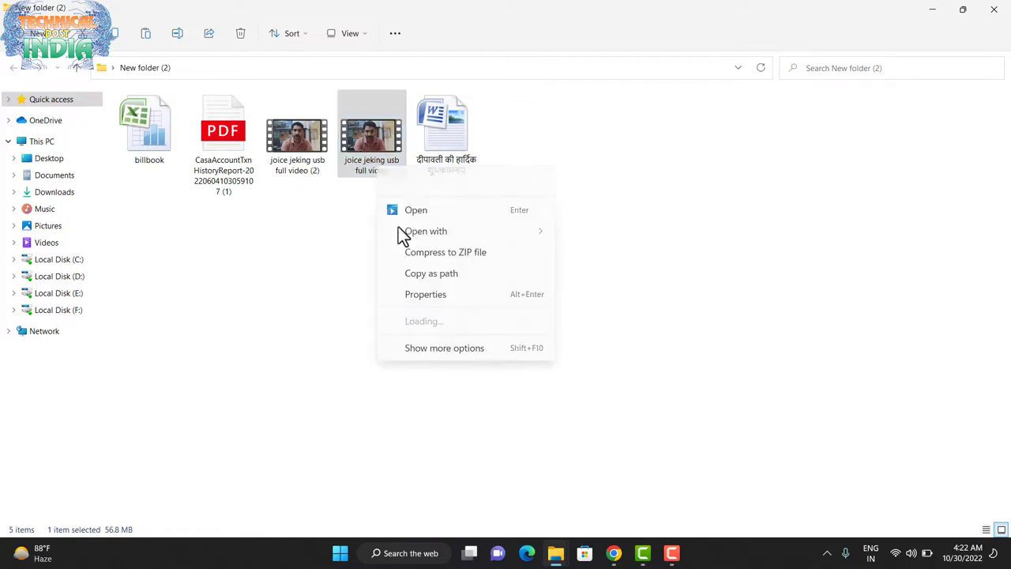
{"action": "left_click", "coordinate": [425, 351]}
{"action": "left_click", "coordinate": [441, 345]}
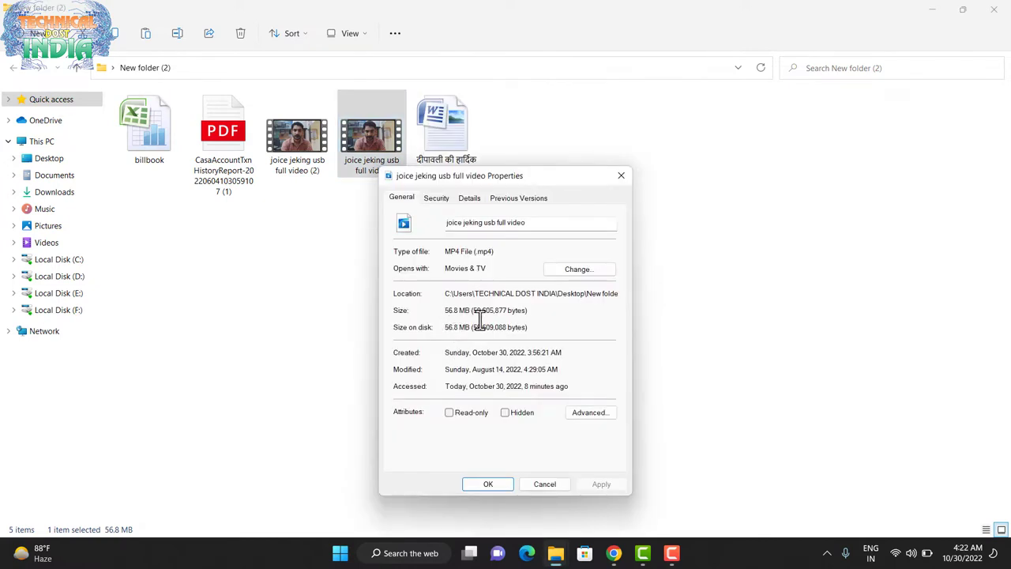
{"action": "left_click", "coordinate": [536, 484]}
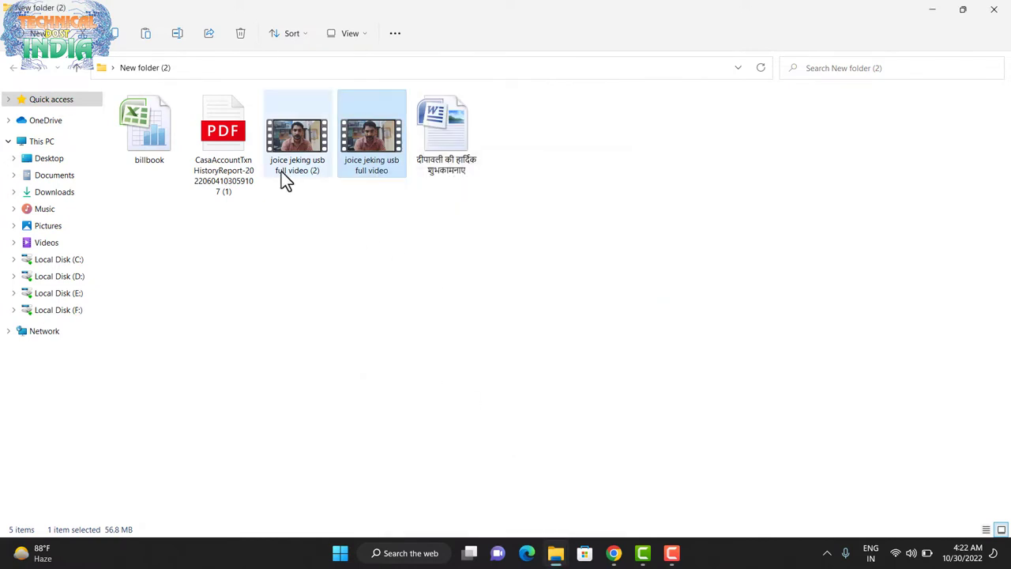
Step: Permanently delete the video copy "joice jeking usb full video (2)"
{"action": "mouse_move", "coordinate": [282, 174]}
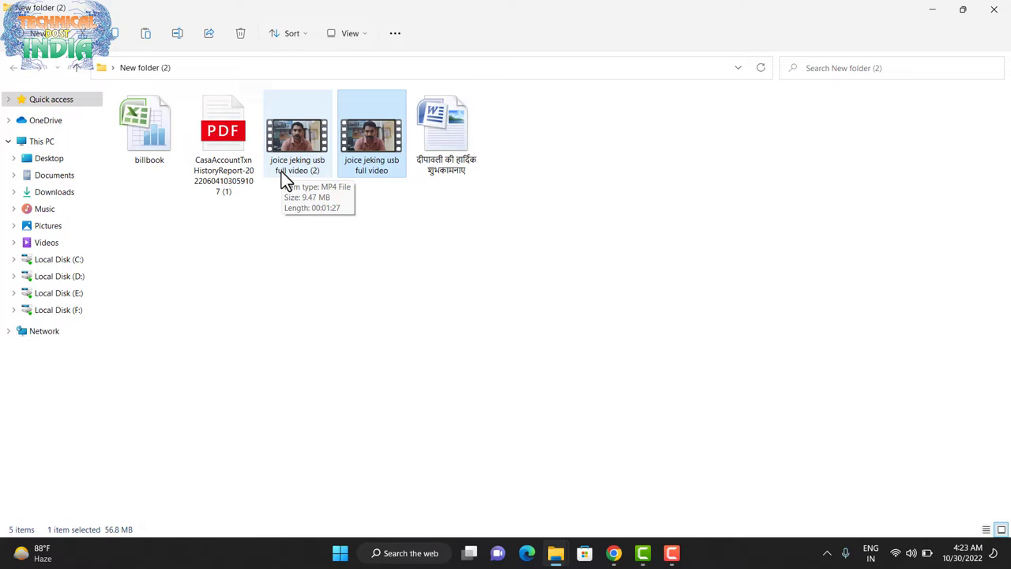
{"action": "left_click", "coordinate": [282, 174]}
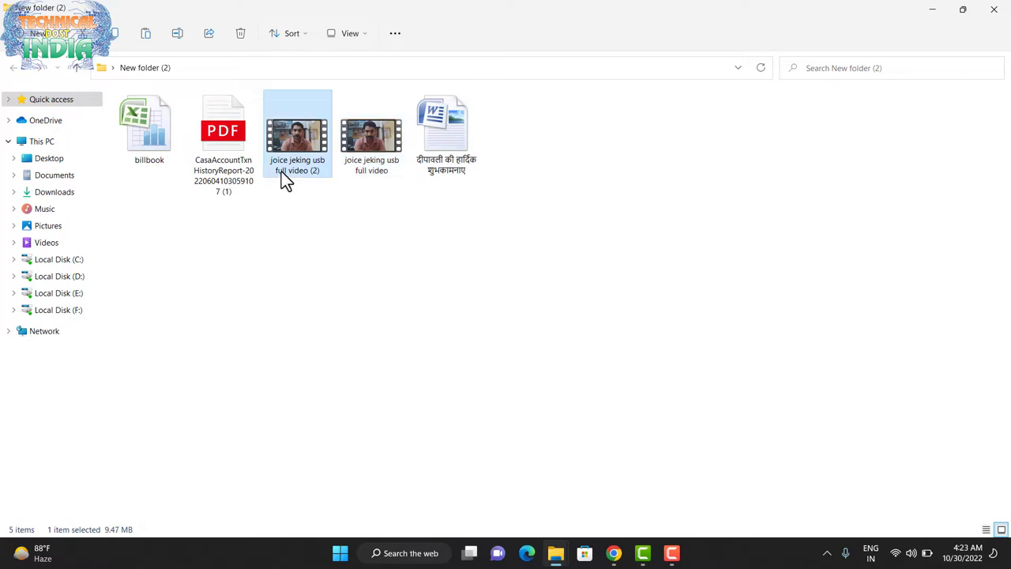
{"action": "key", "text": "shift+Delete"}
{"action": "key", "text": "Return"}
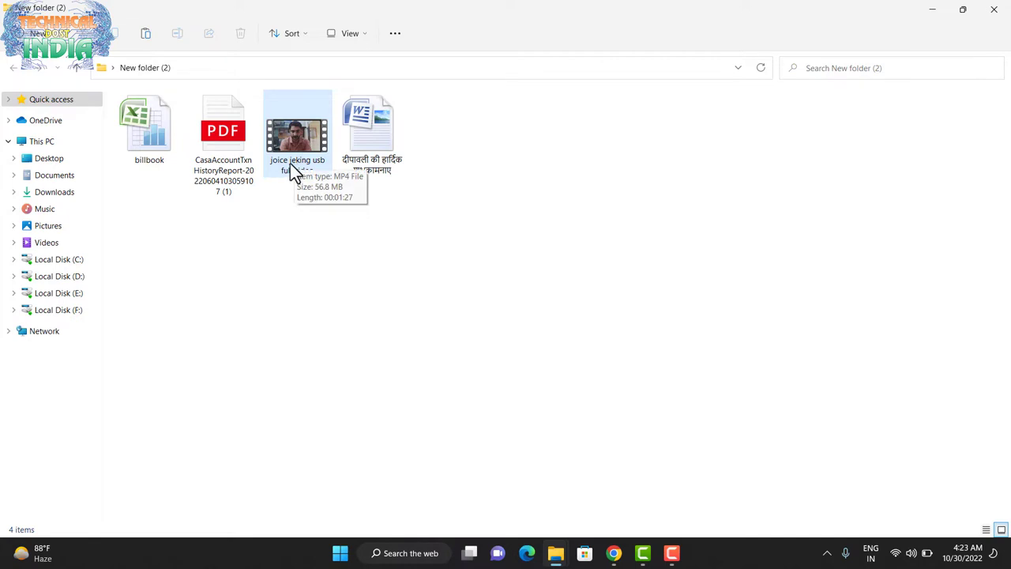
Step: Compress "joice jeking usb full video" with File Converter's "To Mp4 (low quality)" preset and close the converter window
{"action": "left_click", "coordinate": [290, 166]}
{"action": "right_click", "coordinate": [289, 165]}
{"action": "left_click", "coordinate": [339, 345]}
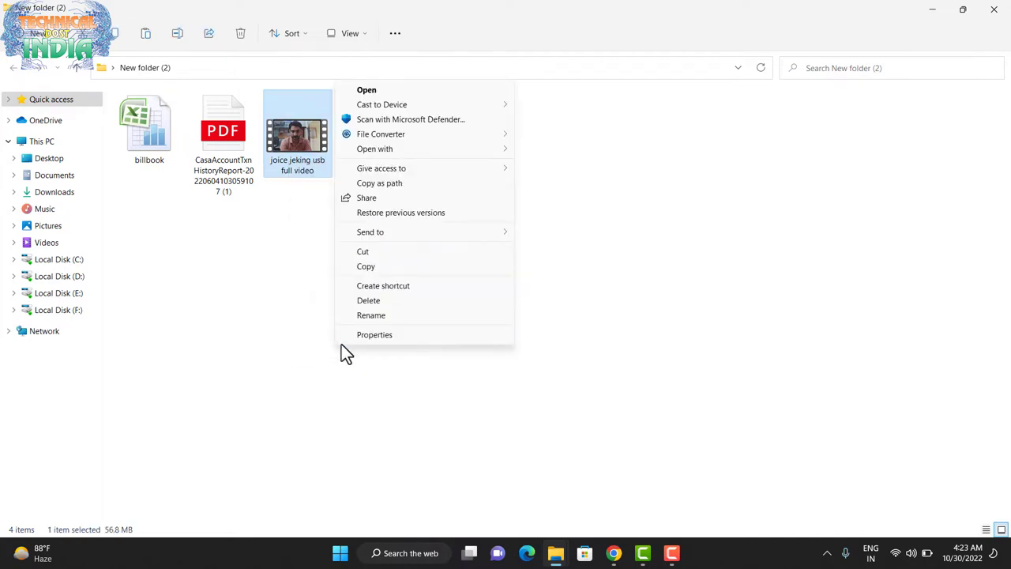
{"action": "mouse_move", "coordinate": [483, 137]}
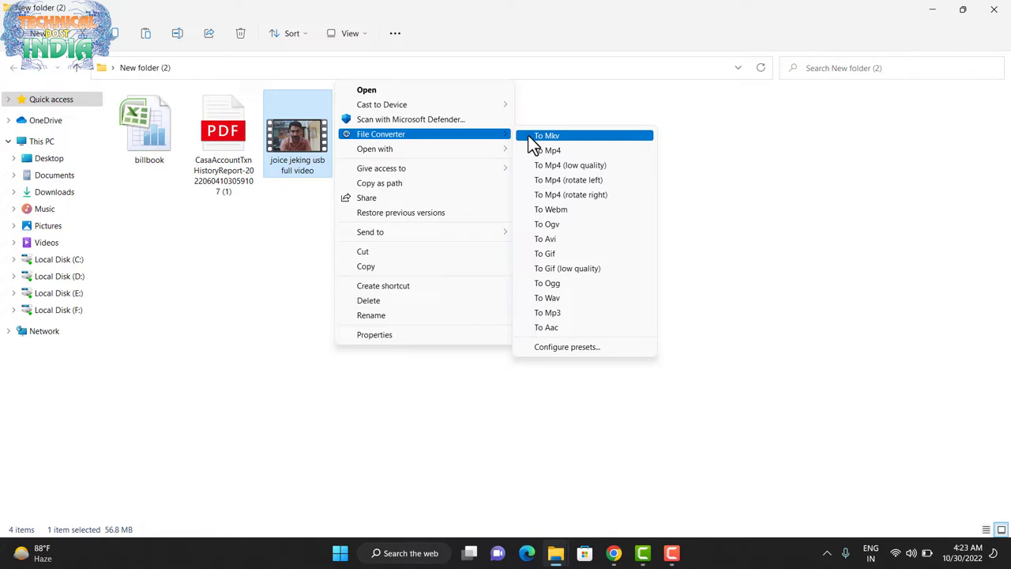
{"action": "left_click", "coordinate": [578, 165]}
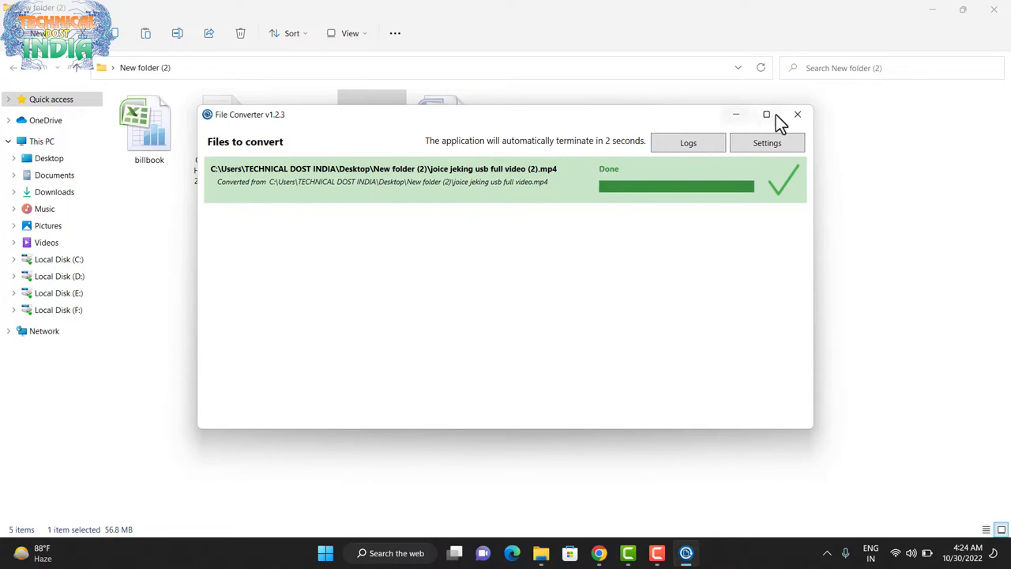
{"action": "left_click", "coordinate": [797, 116]}
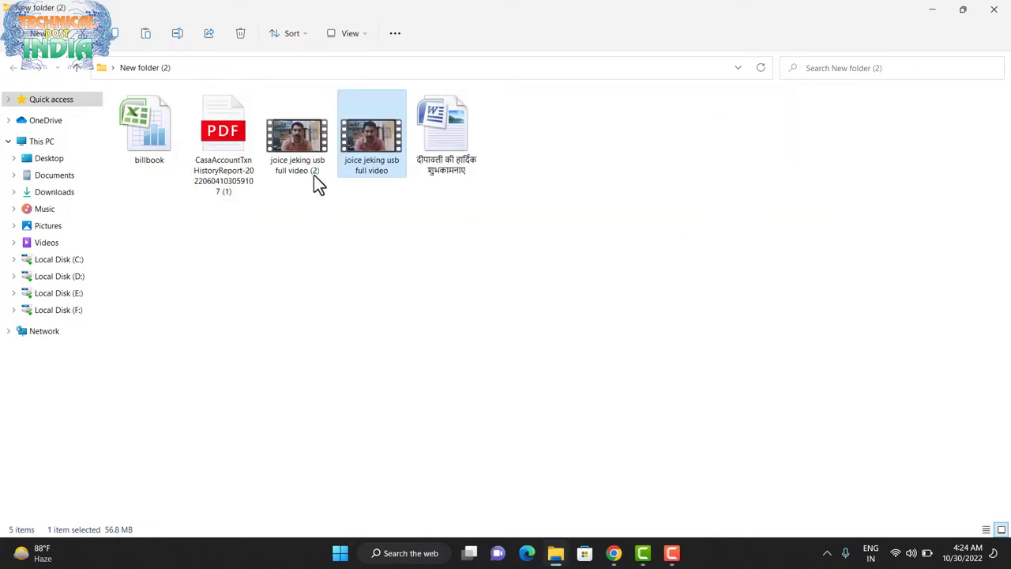
Step: Play the compressed copy "joice jeking usb full video (2)", sample its picture quality at two further points and close the player
{"action": "mouse_move", "coordinate": [303, 180]}
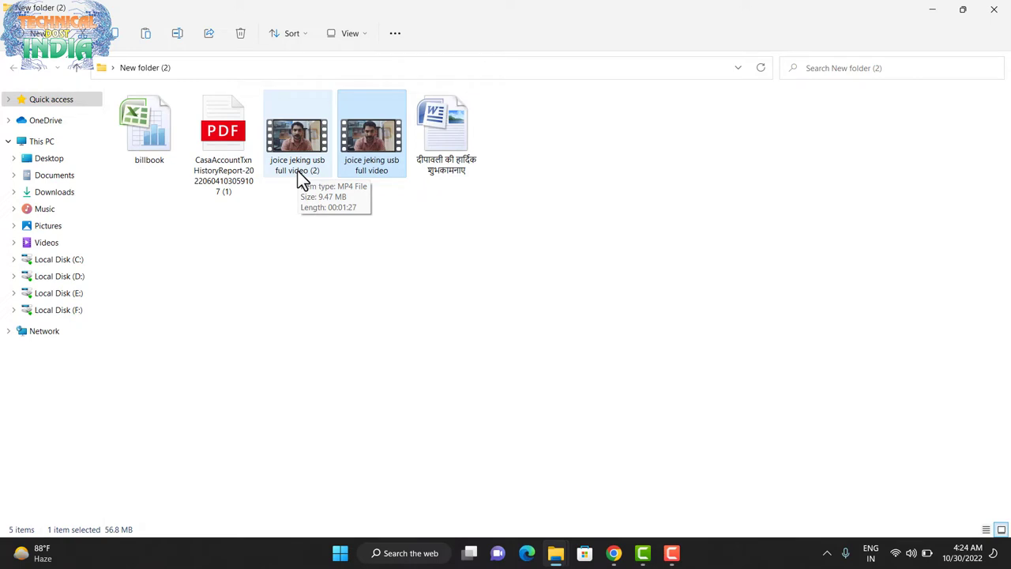
{"action": "double_click", "coordinate": [297, 162]}
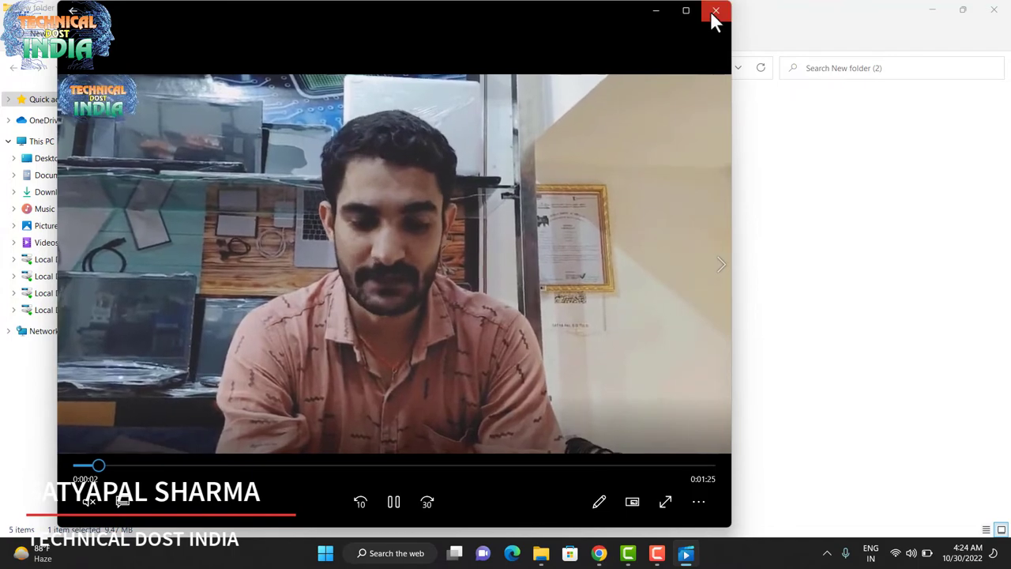
{"action": "left_click", "coordinate": [269, 465]}
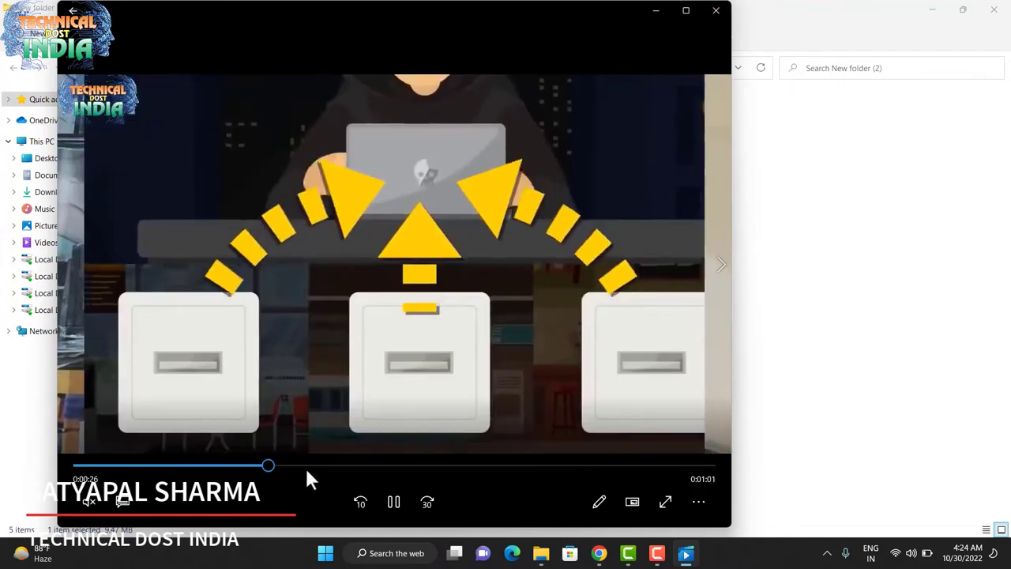
{"action": "left_click", "coordinate": [343, 467]}
{"action": "left_click", "coordinate": [716, 10]}
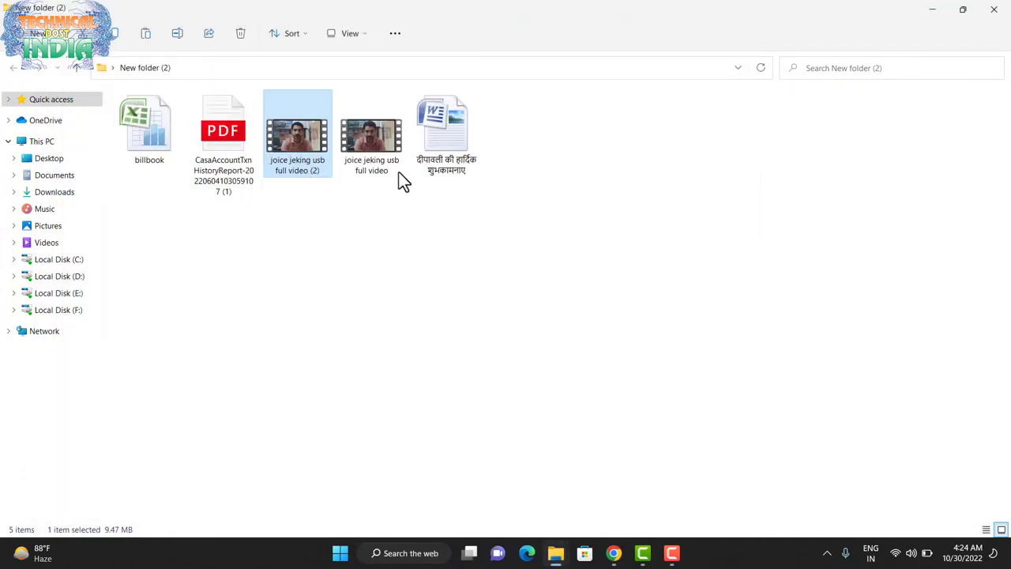
Step: Play the original "joice jeking usb full video", sample two further points for comparison and close the player
{"action": "double_click", "coordinate": [390, 166]}
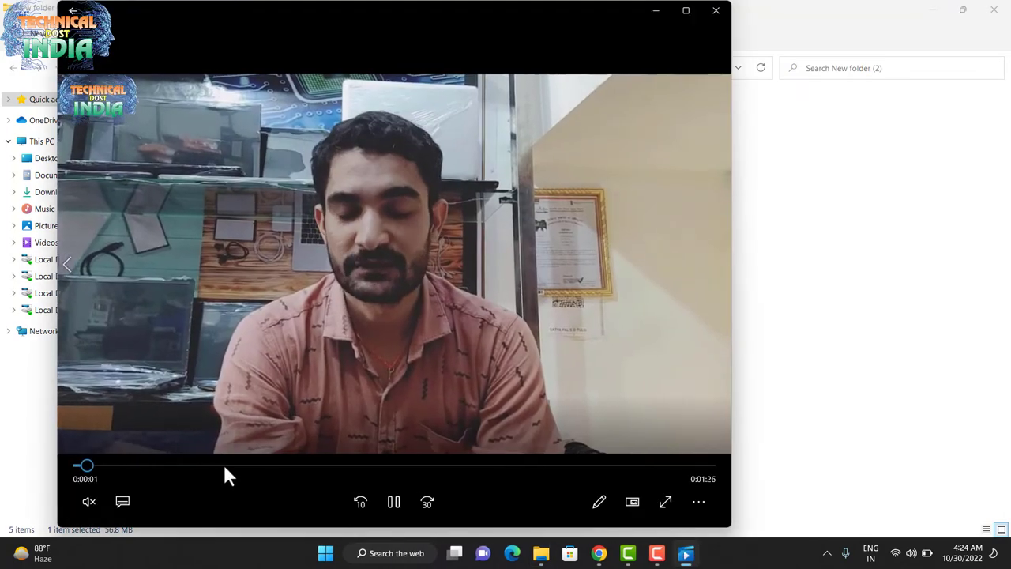
{"action": "left_click", "coordinate": [224, 466]}
{"action": "left_click", "coordinate": [346, 466]}
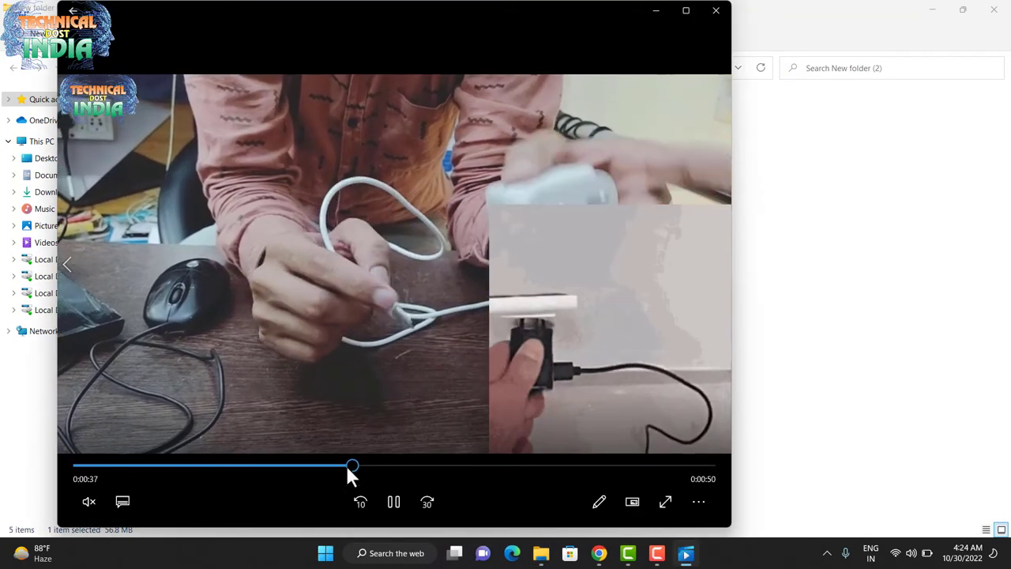
{"action": "left_click", "coordinate": [715, 11]}
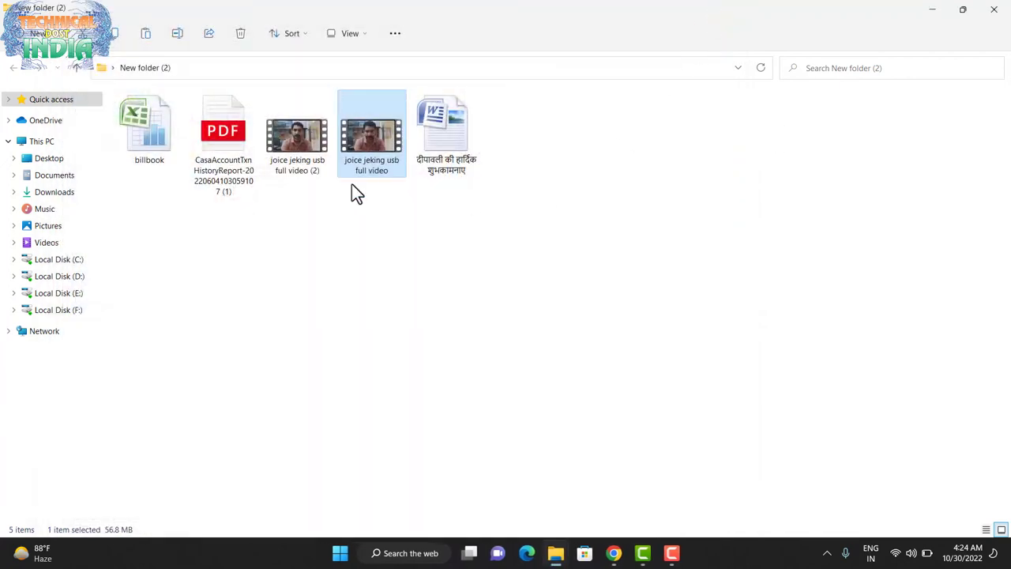
Step: Convert the account history report PDF to JPG images with File Converter's "To Jpg" preset
{"action": "left_click", "coordinate": [221, 184]}
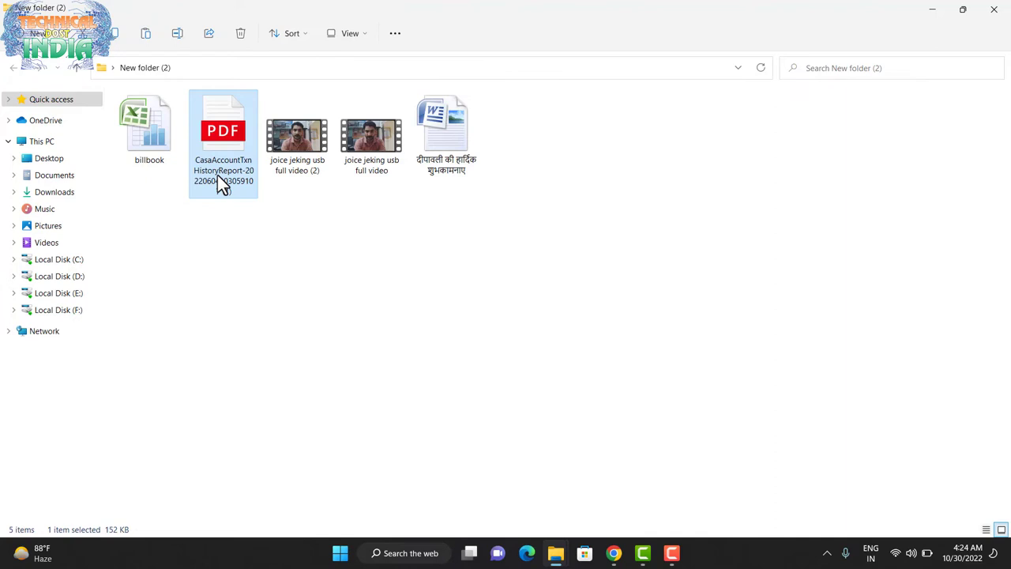
{"action": "right_click", "coordinate": [218, 177]}
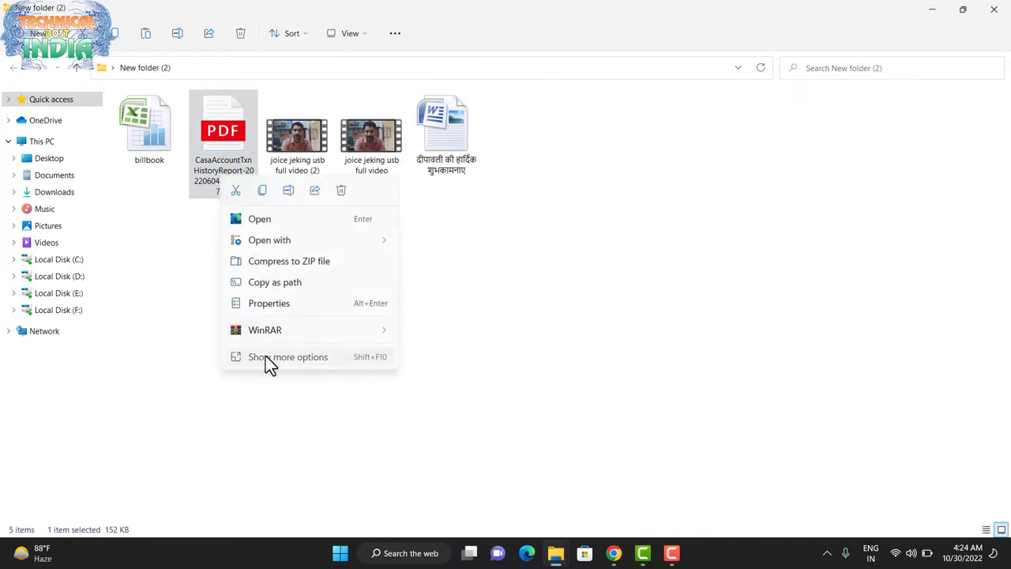
{"action": "left_click", "coordinate": [266, 357]}
{"action": "mouse_move", "coordinate": [368, 148]}
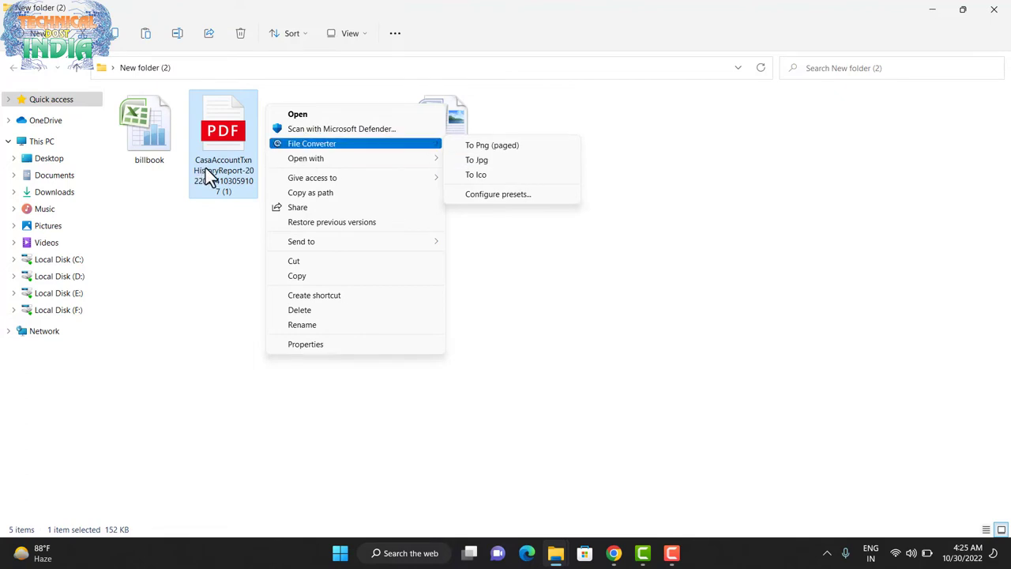
{"action": "left_click", "coordinate": [475, 161]}
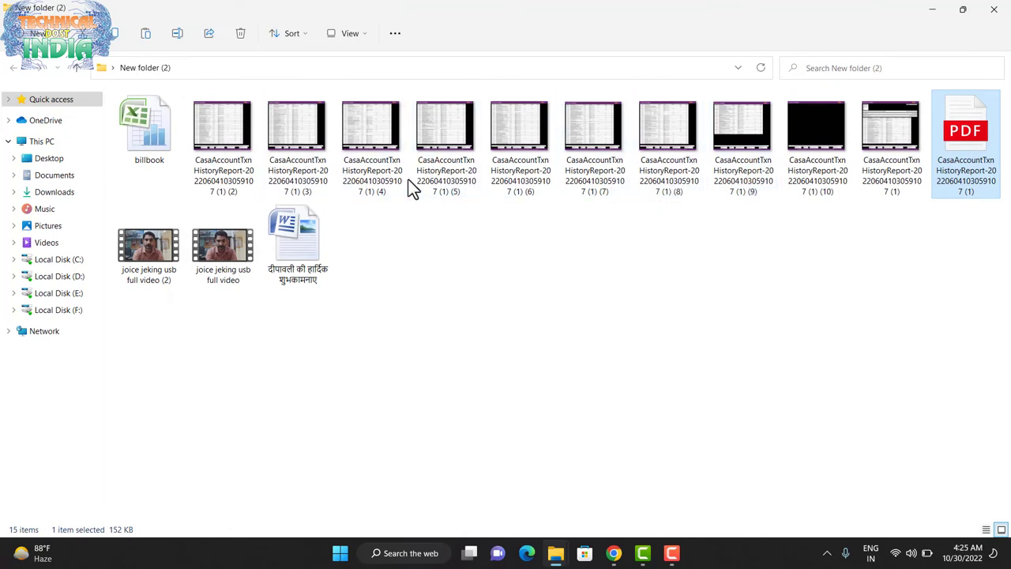
{"action": "left_click", "coordinate": [141, 164]}
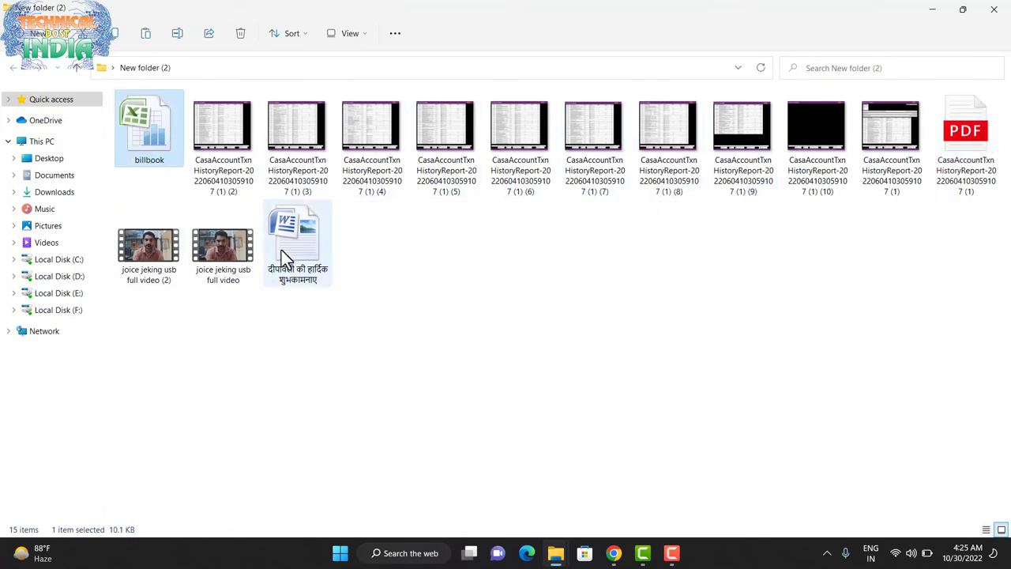
{"action": "left_click", "coordinate": [281, 250]}
{"action": "left_click", "coordinate": [157, 149]}
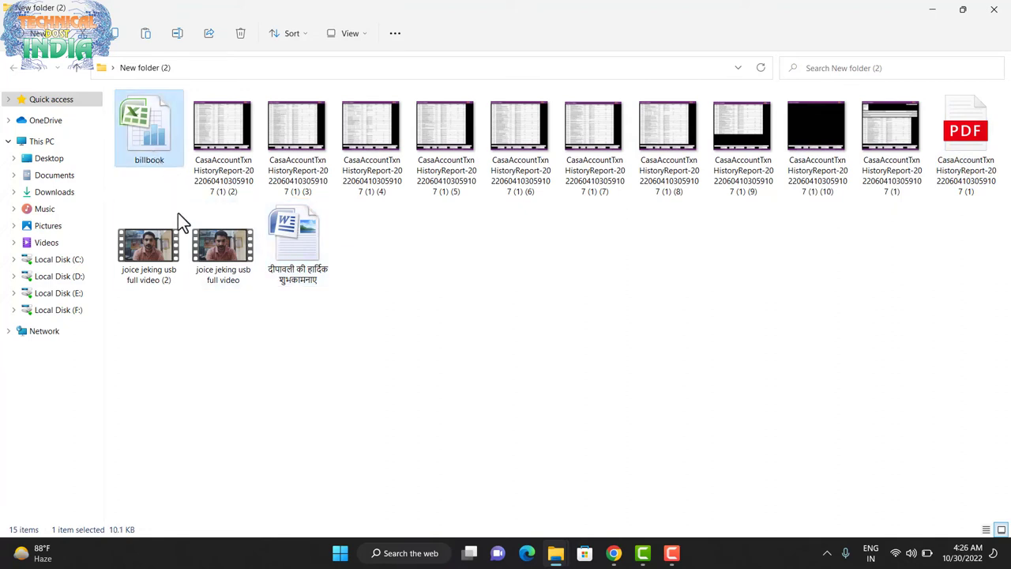
Step: Convert the report's JPG page ending in "(1) (2)" to PDF with File Converter and close the converter window
{"action": "left_click", "coordinate": [226, 178]}
{"action": "right_click", "coordinate": [224, 178]}
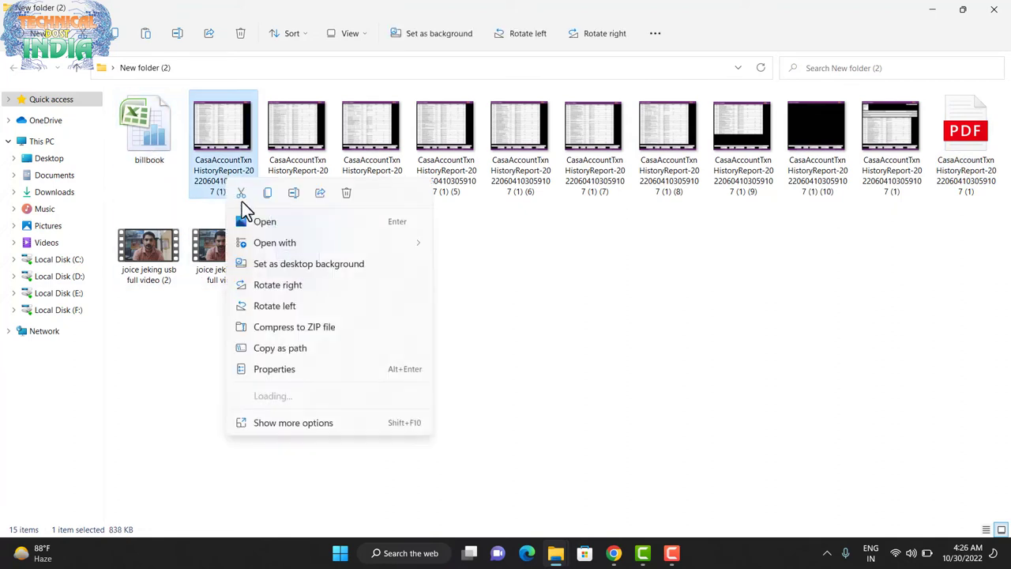
{"action": "left_click", "coordinate": [274, 424]}
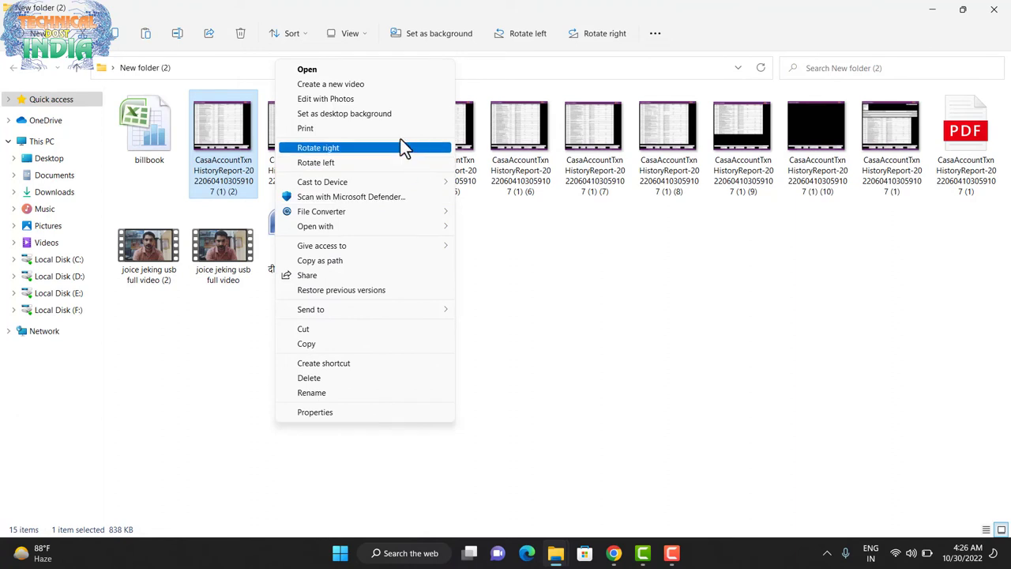
{"action": "mouse_move", "coordinate": [412, 215]}
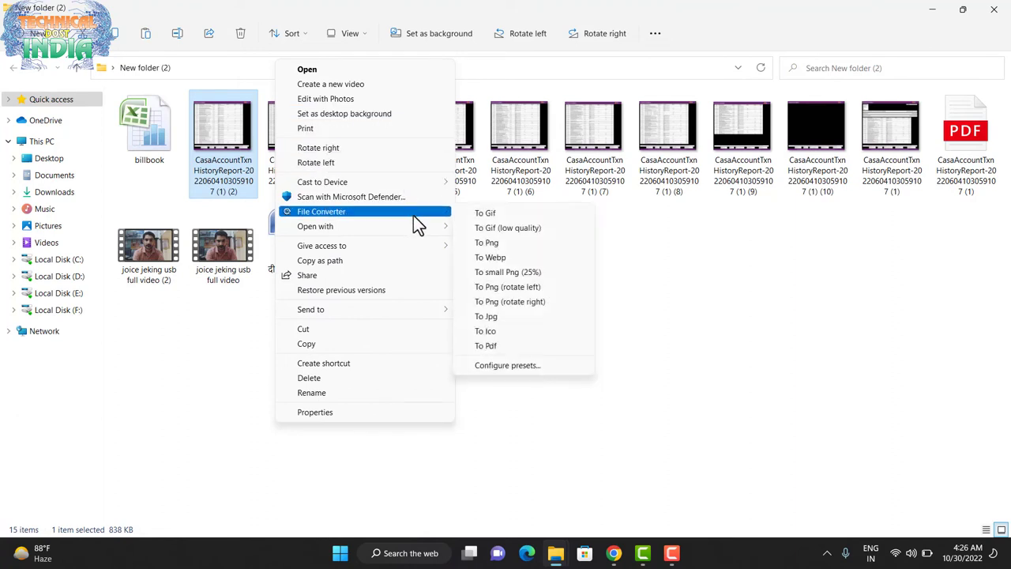
{"action": "left_click", "coordinate": [489, 348]}
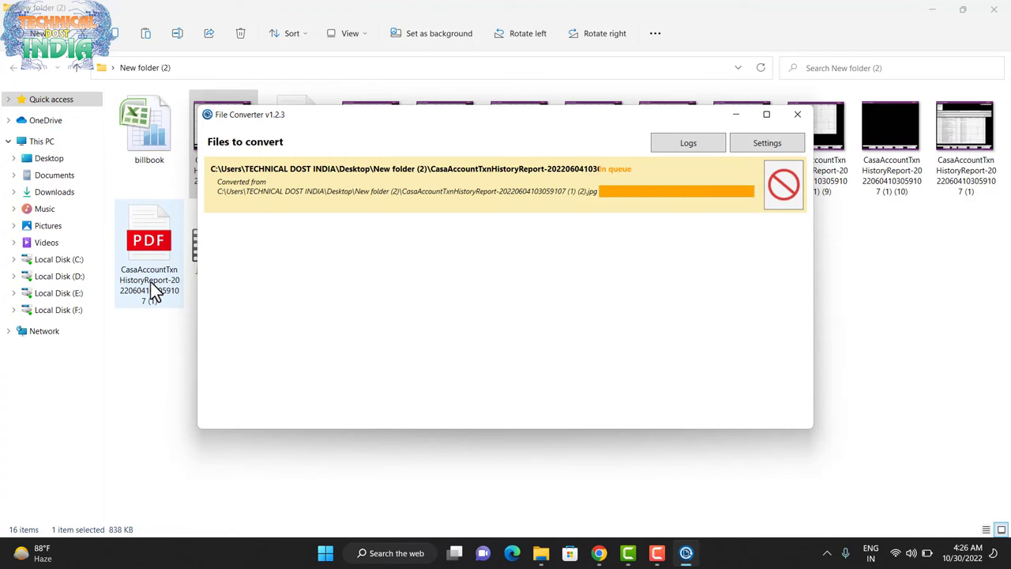
{"action": "left_click", "coordinate": [790, 118]}
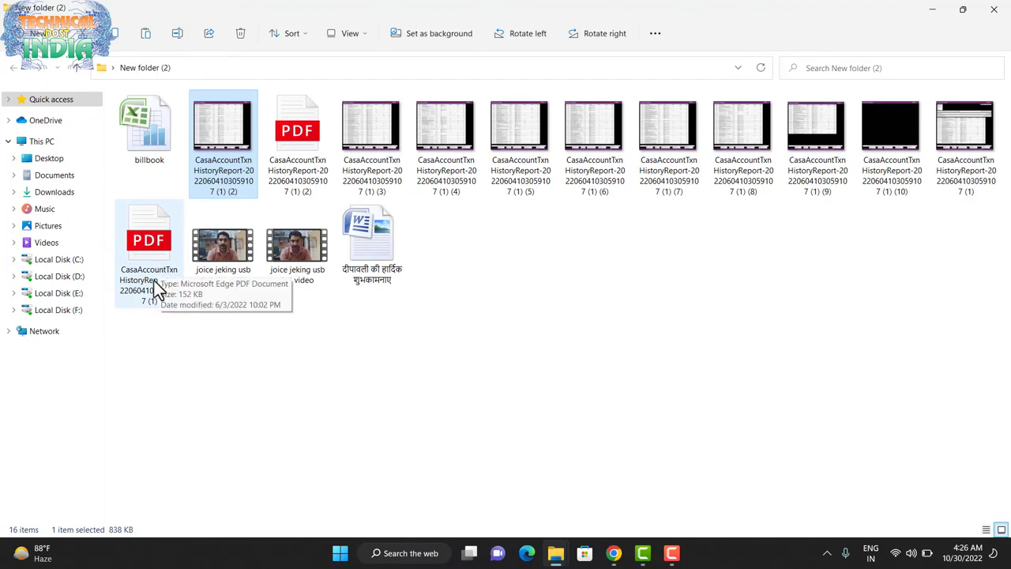
Step: Examine the conversion presets File Converter offers for the Excel file "billbook", closing the list without converting the file
{"action": "left_click", "coordinate": [136, 150]}
{"action": "right_click", "coordinate": [153, 156]}
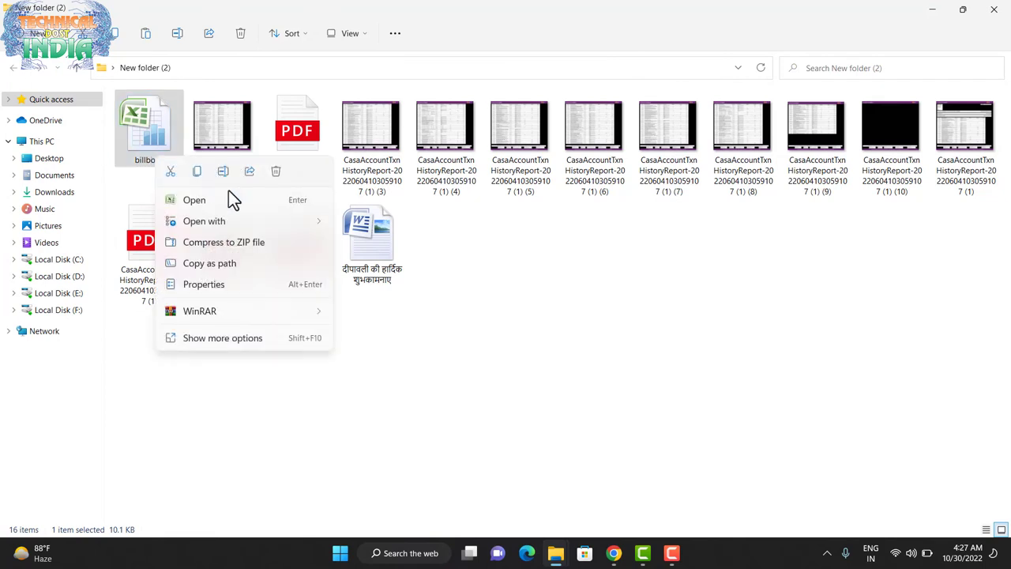
{"action": "left_click", "coordinate": [240, 340]}
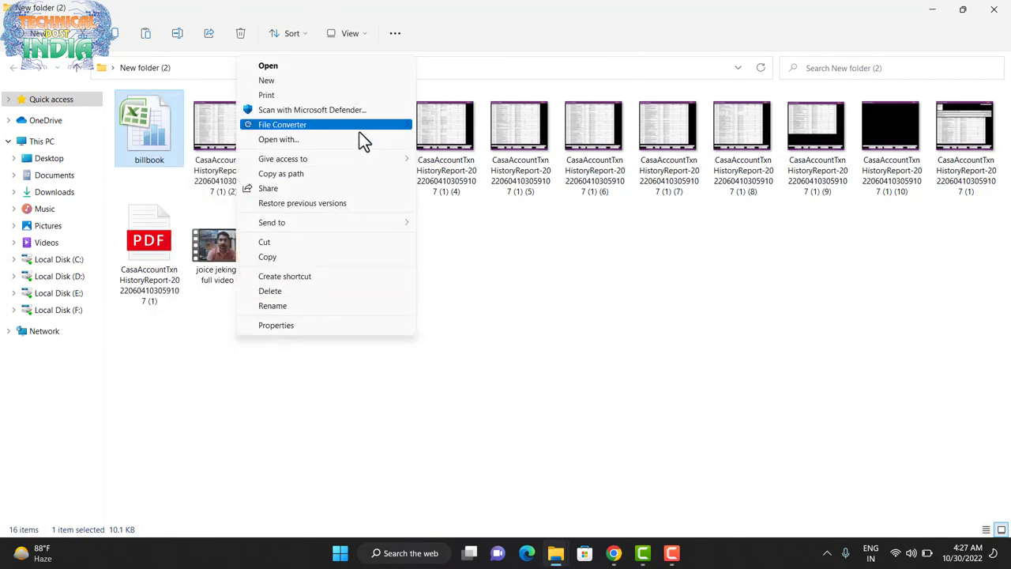
{"action": "mouse_move", "coordinate": [360, 126]}
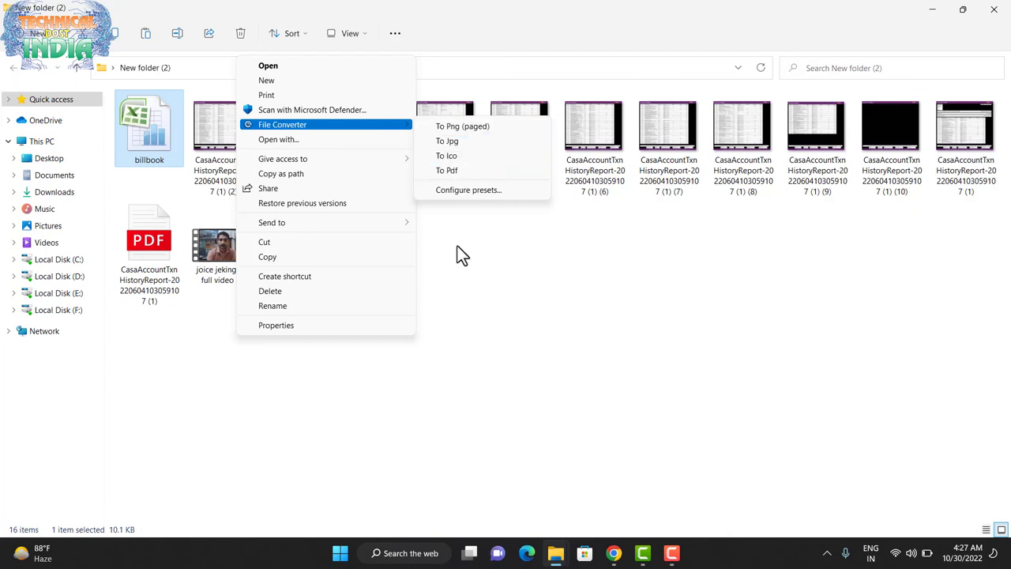
{"action": "left_click", "coordinate": [501, 250]}
Step: Examine the conversion presets File Converter offers for the Word document in the folder
{"action": "left_click", "coordinate": [376, 259]}
{"action": "right_click", "coordinate": [378, 264]}
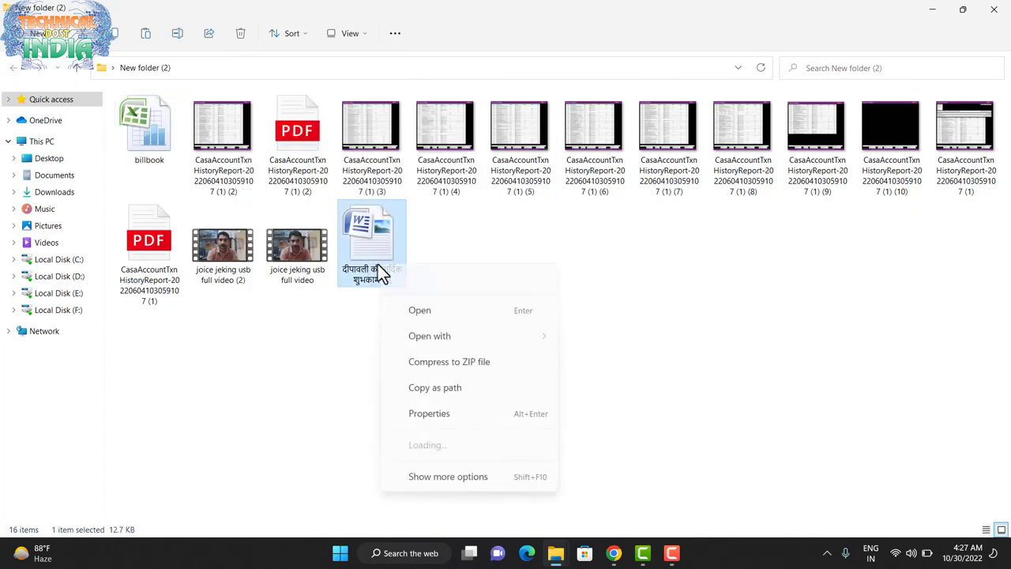
{"action": "left_click", "coordinate": [444, 444]}
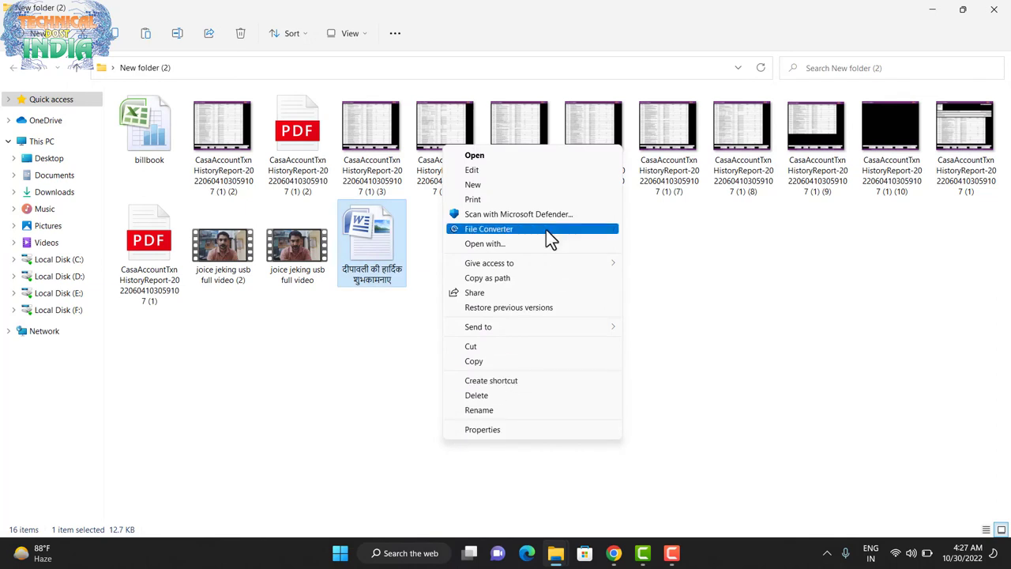
{"action": "mouse_move", "coordinate": [546, 228]}
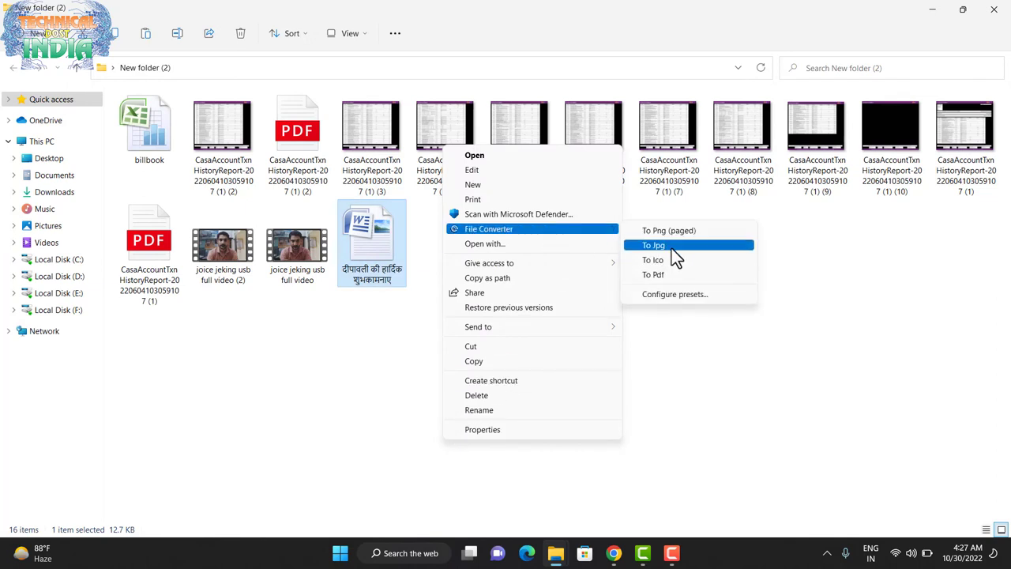